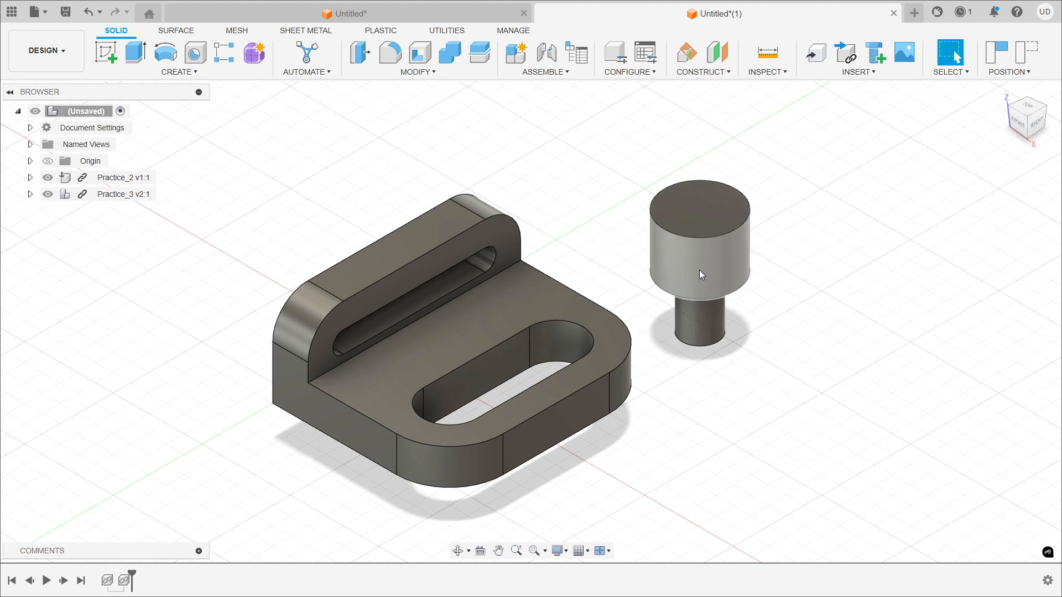
Create a joint that snaps the mid-height centre of the pin's shaft to the rounded end of the base slot
click(550, 57)
scroll(695, 334, up, 5)
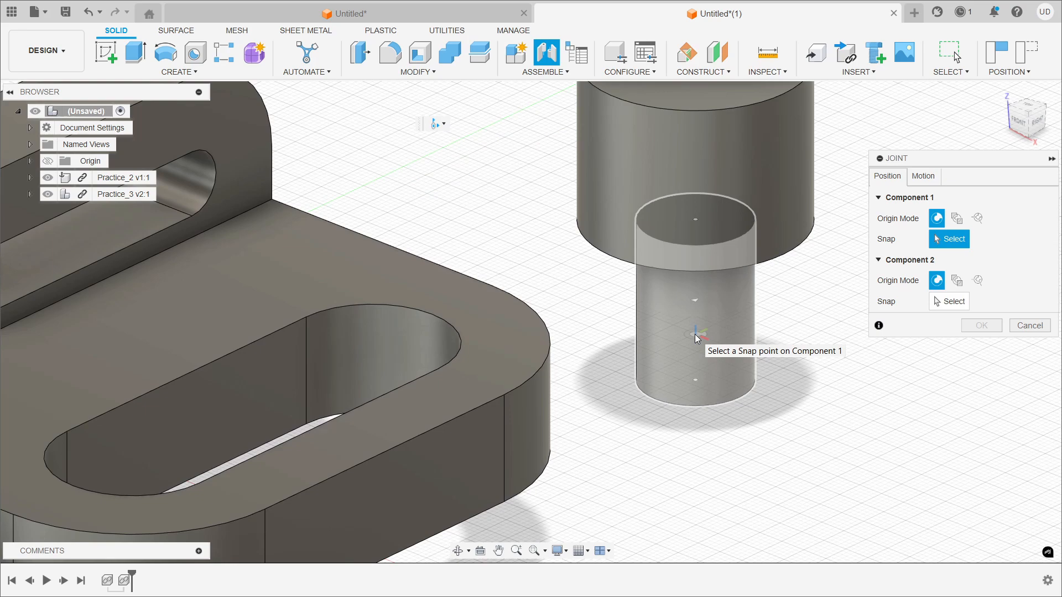
click(695, 306)
shift+middle_drag(686, 440, 500, 385)
click(487, 424)
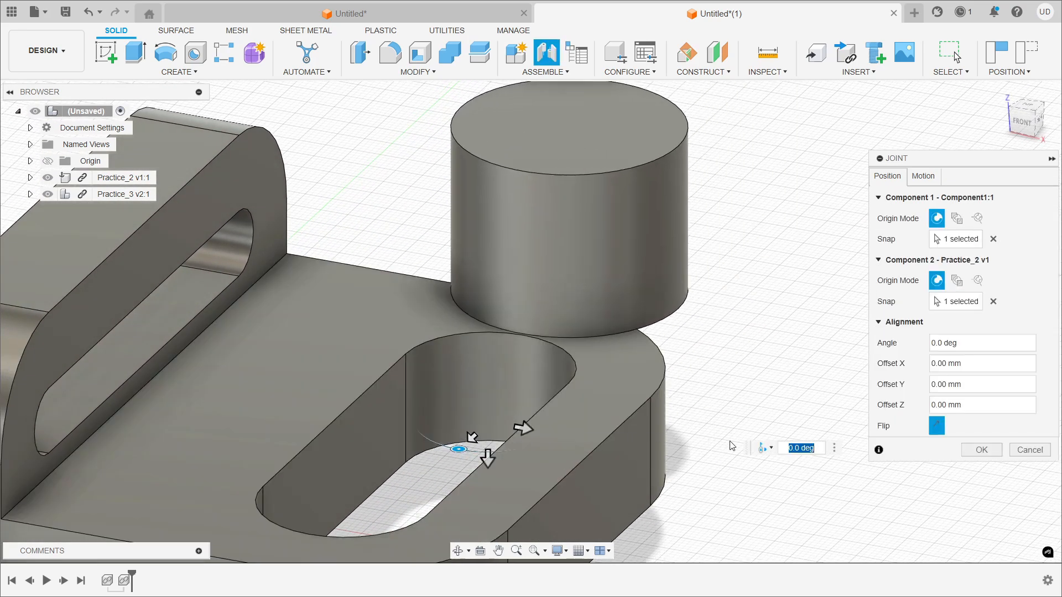
shift+middle_drag(738, 504, 605, 408)
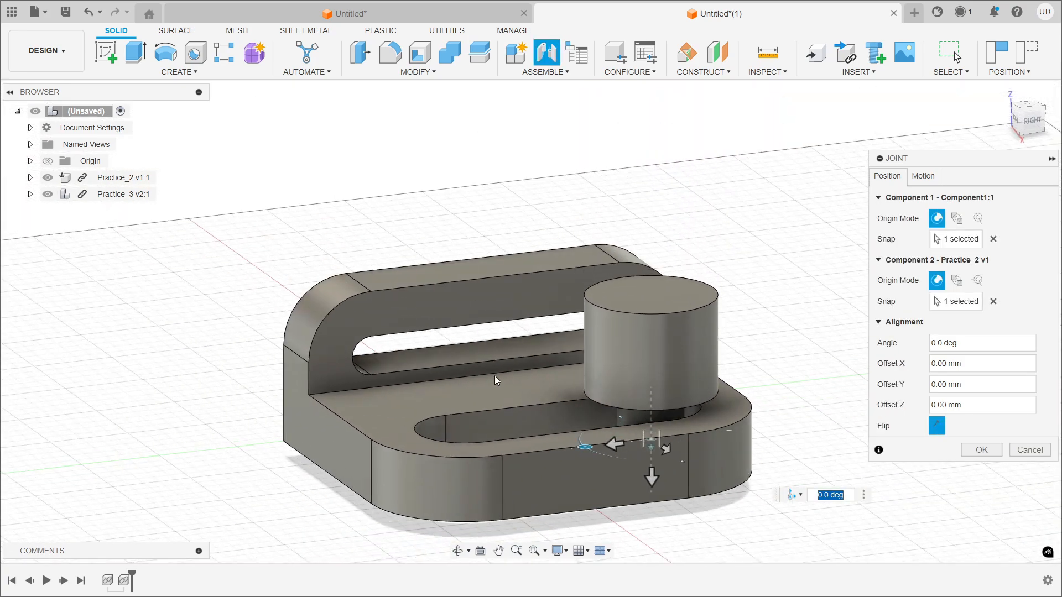
shift+middle_drag(358, 232, 372, 227)
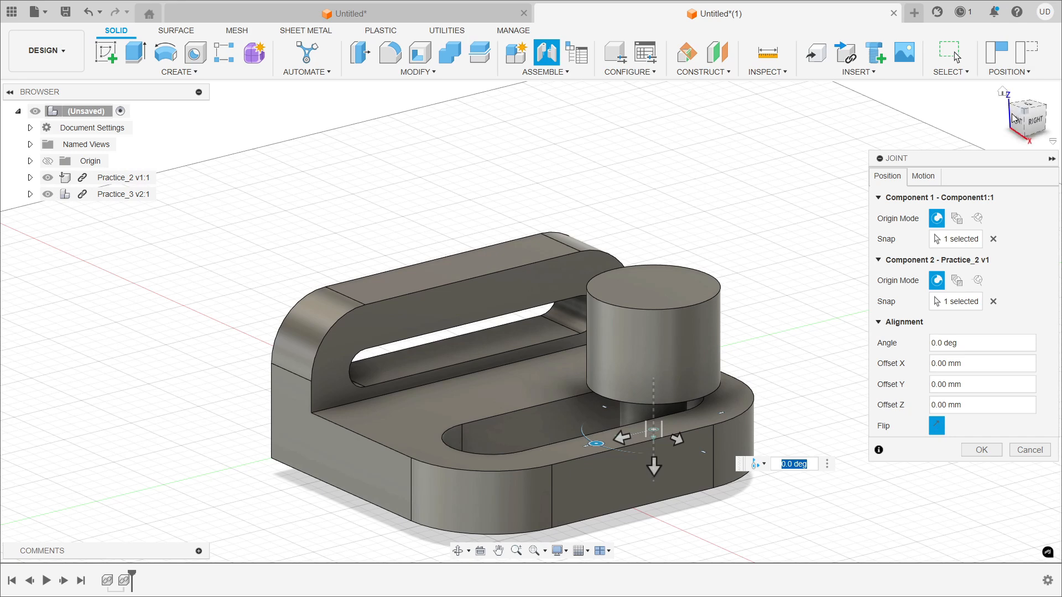
Set the joint motion type to Pin-Slot, rotating about the Z Axis and sliding along the Y Axis
click(923, 175)
click(1003, 200)
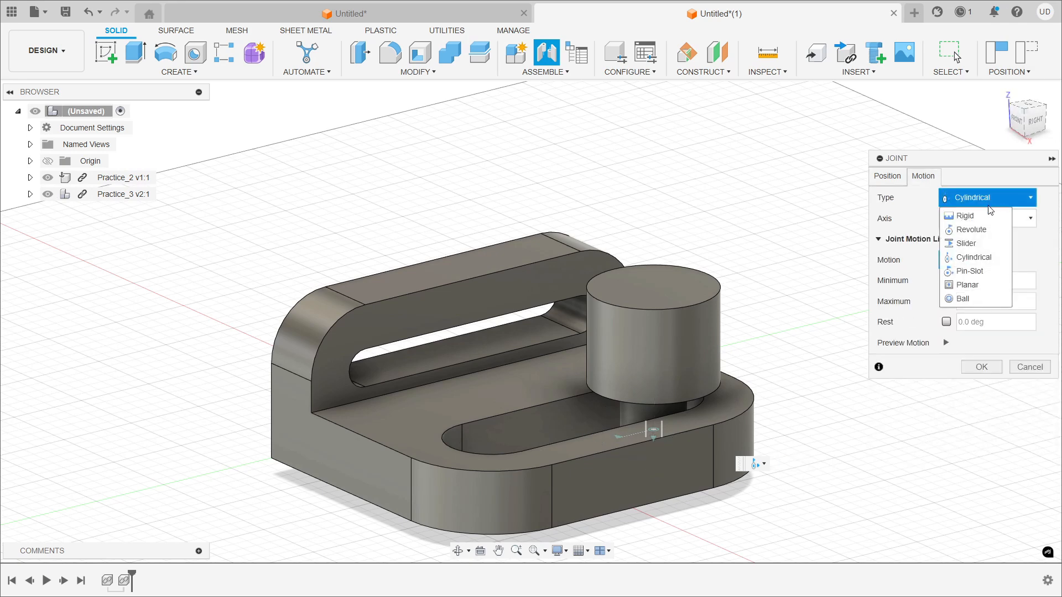
click(989, 270)
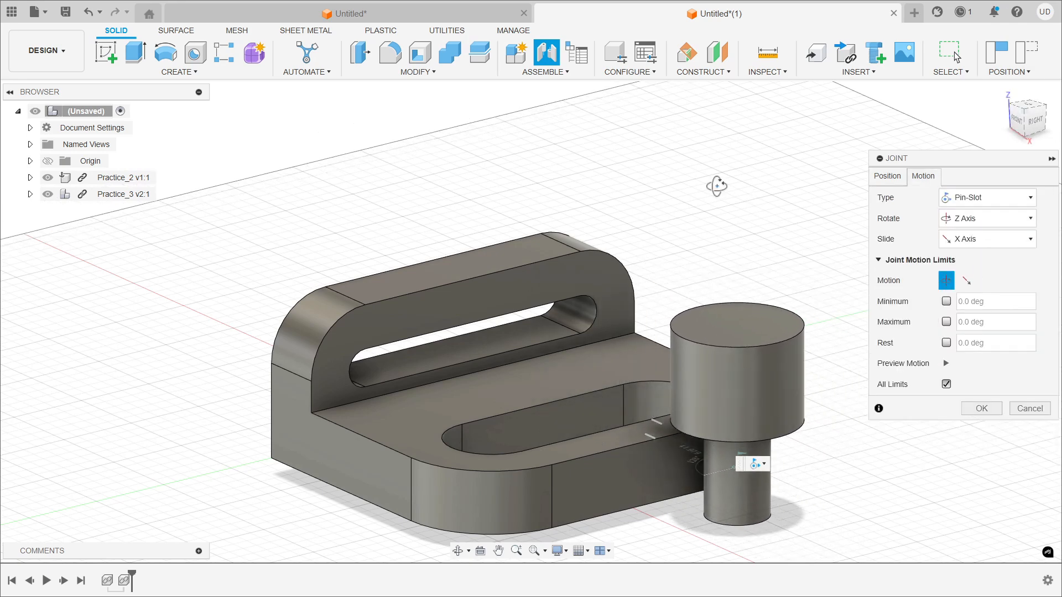
shift+middle_drag(751, 187, 733, 203)
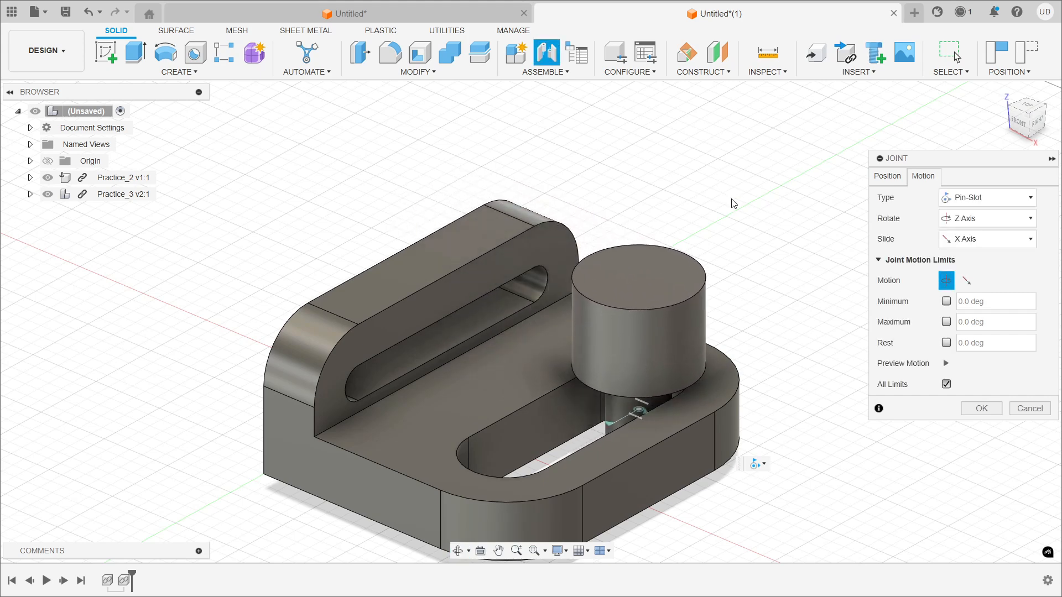
click(983, 244)
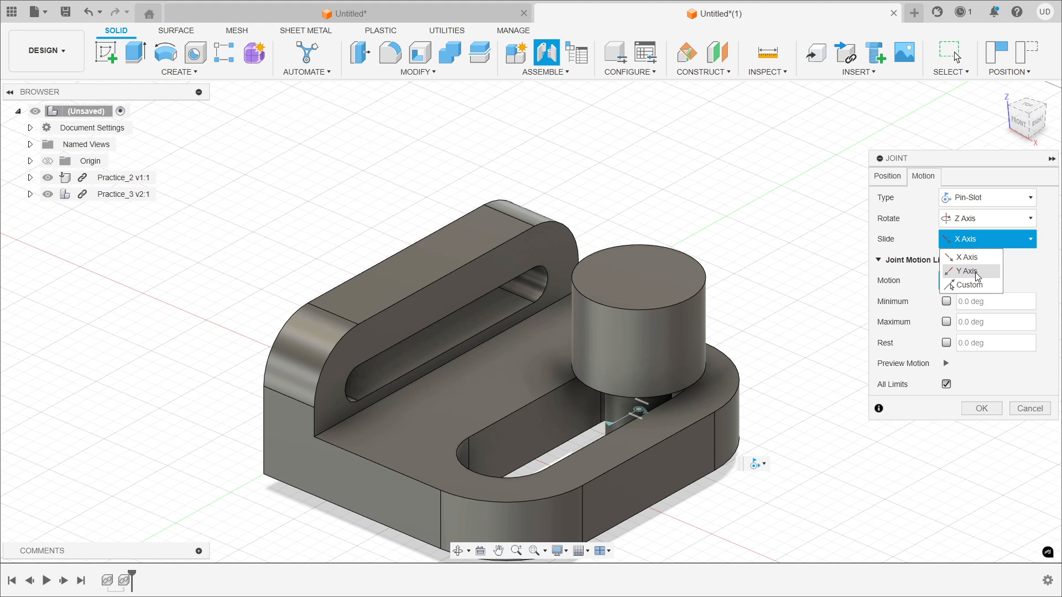
click(968, 271)
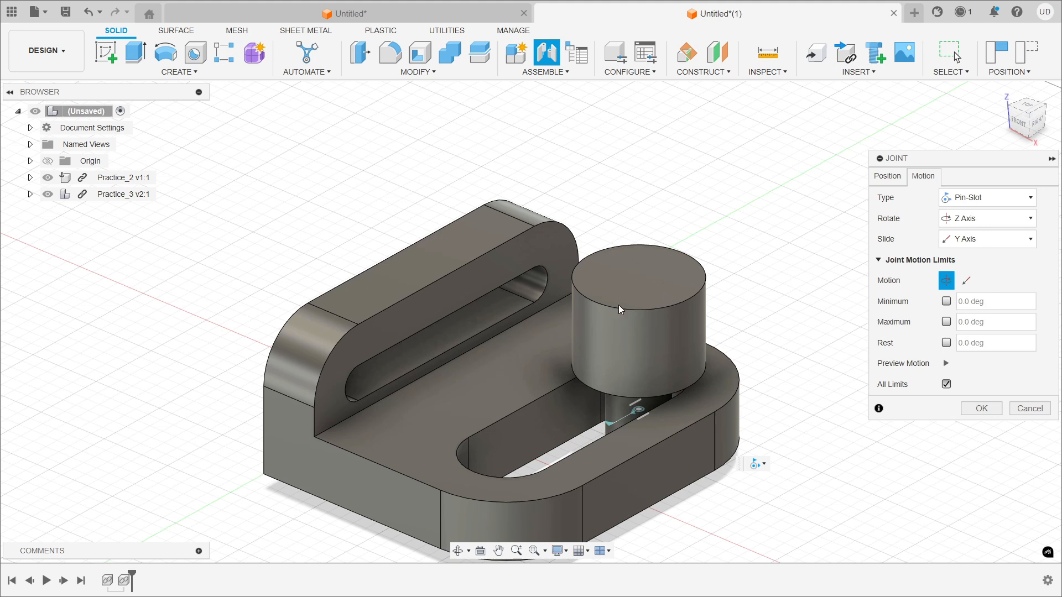
click(1021, 218)
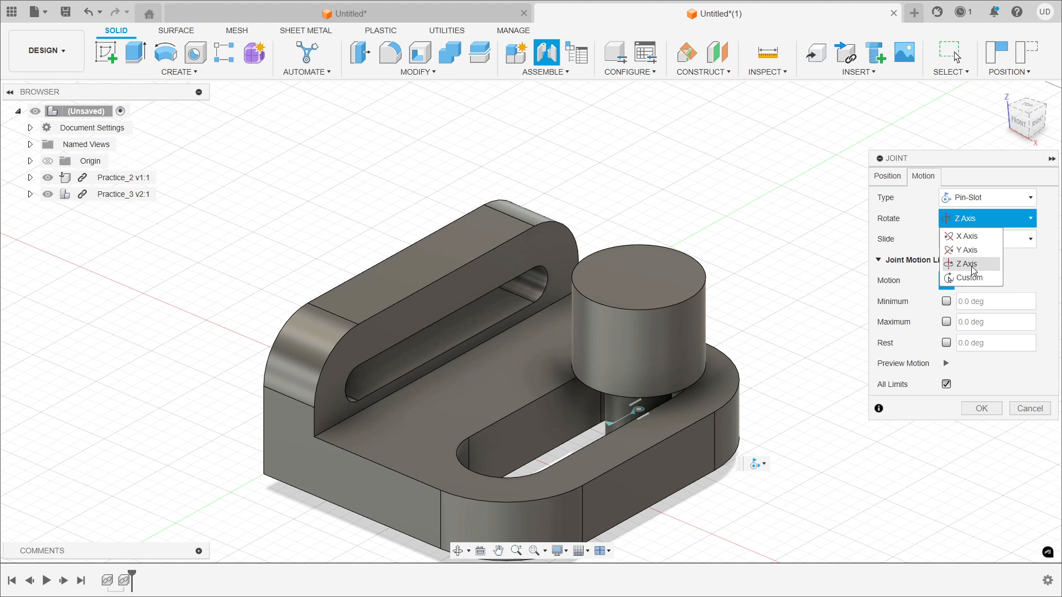
click(972, 265)
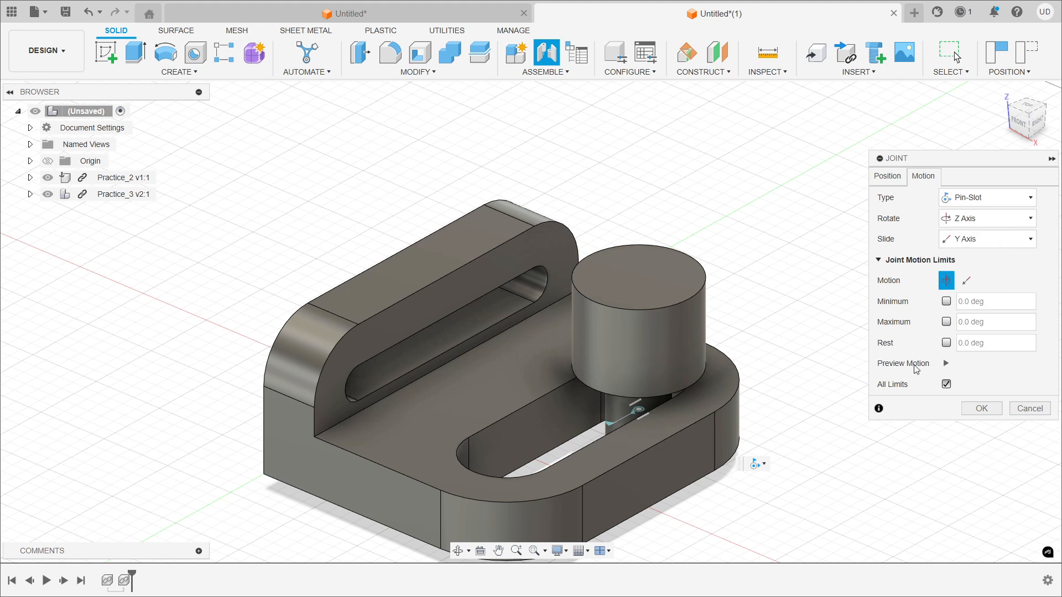
Preview the pin-slot joint's motion and turn off the All Limits option
click(945, 363)
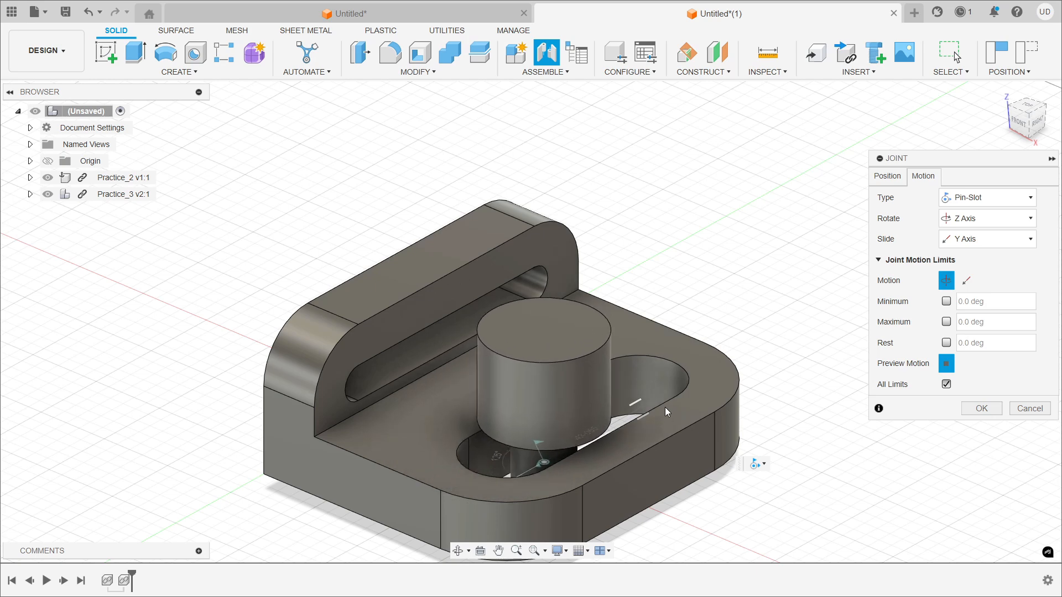
shift+middle_drag(768, 376, 786, 411)
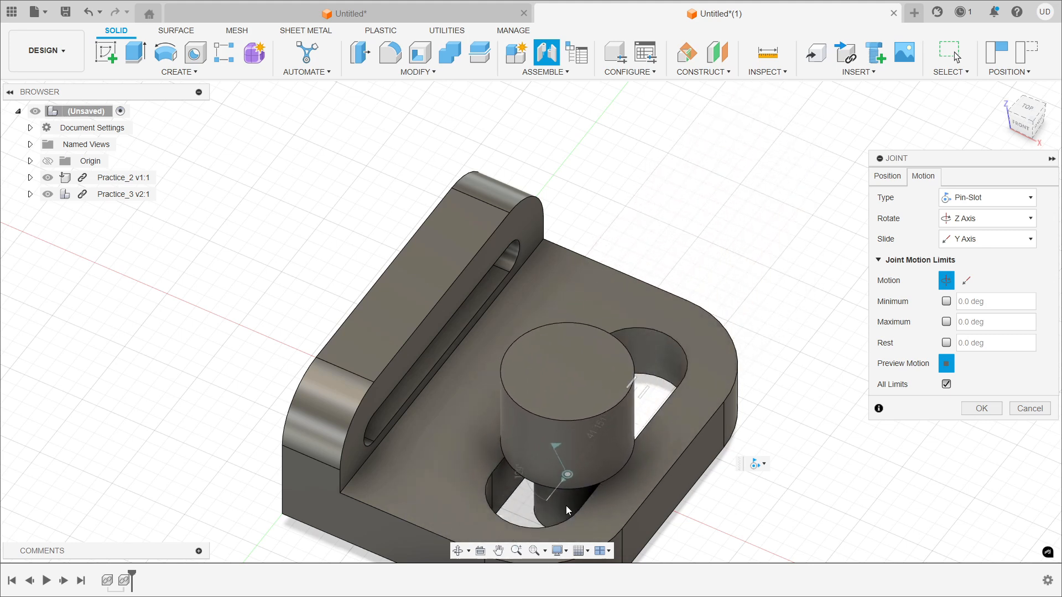
click(946, 384)
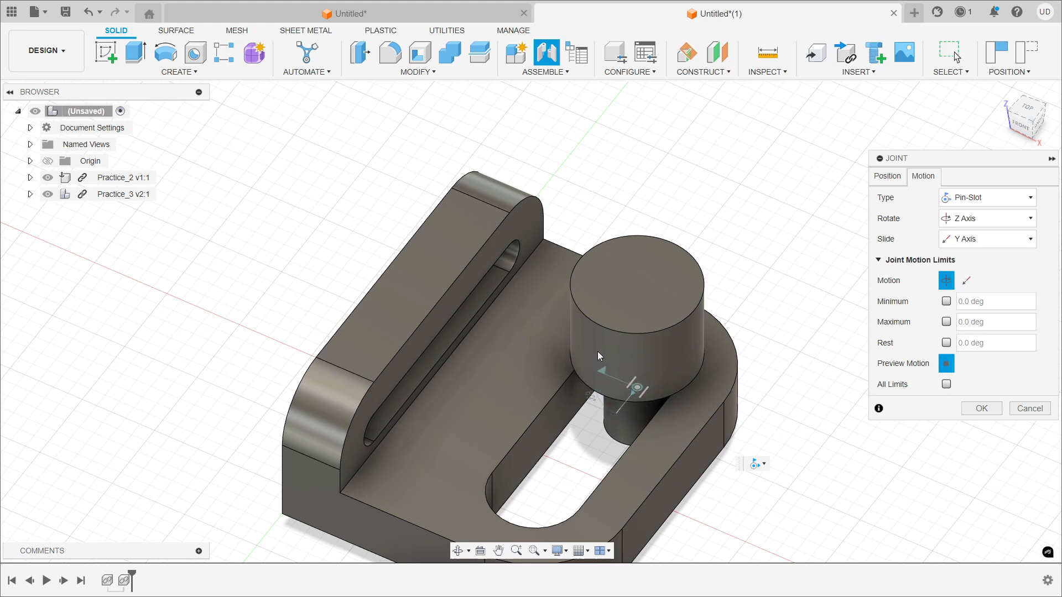
Try the X Axis as the joint's rotation axis and preview the resulting motion
click(986, 219)
click(977, 239)
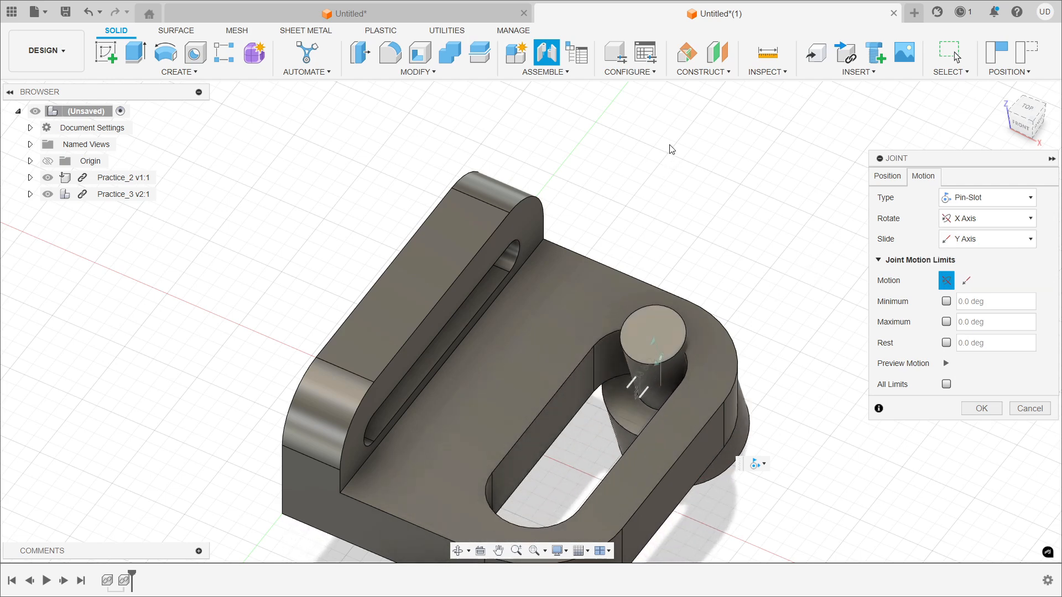
scroll(669, 149, down, 2)
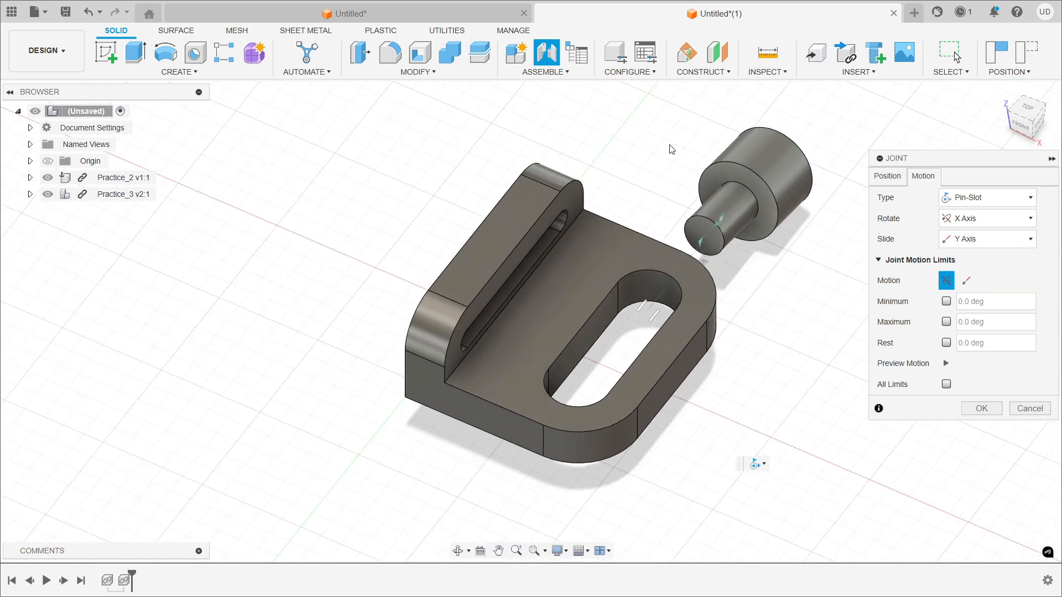
click(946, 367)
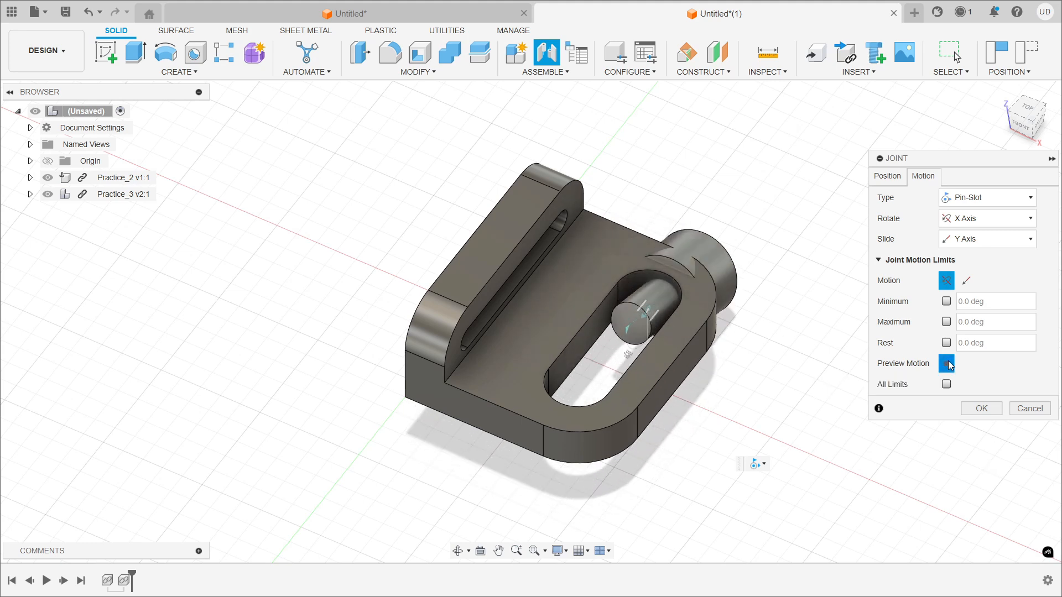
Try the Y Axis as the joint's rotation axis and check the slide axes available with it
click(981, 220)
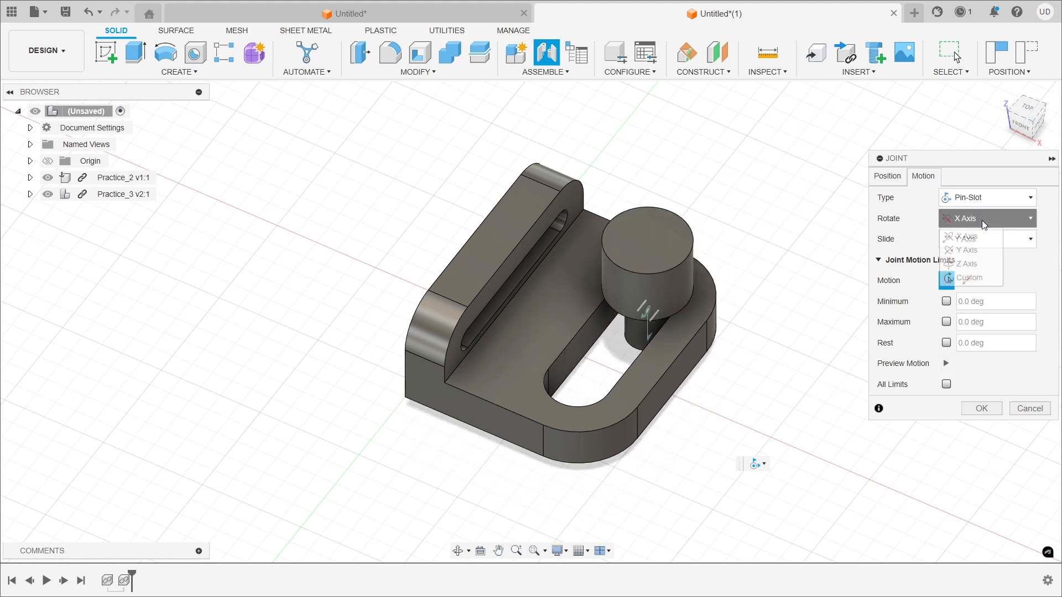
click(976, 250)
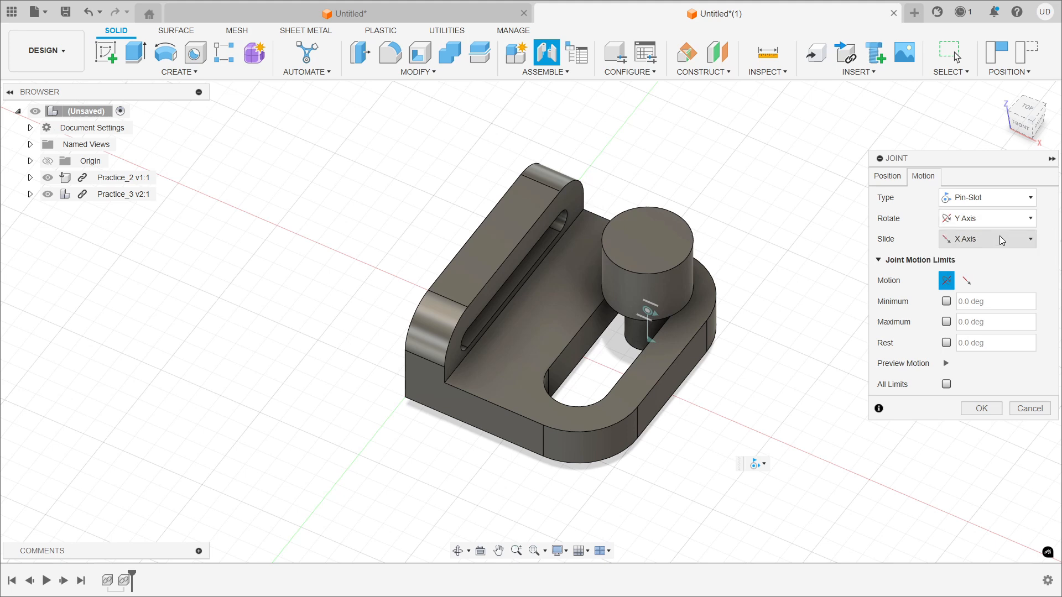
click(1003, 242)
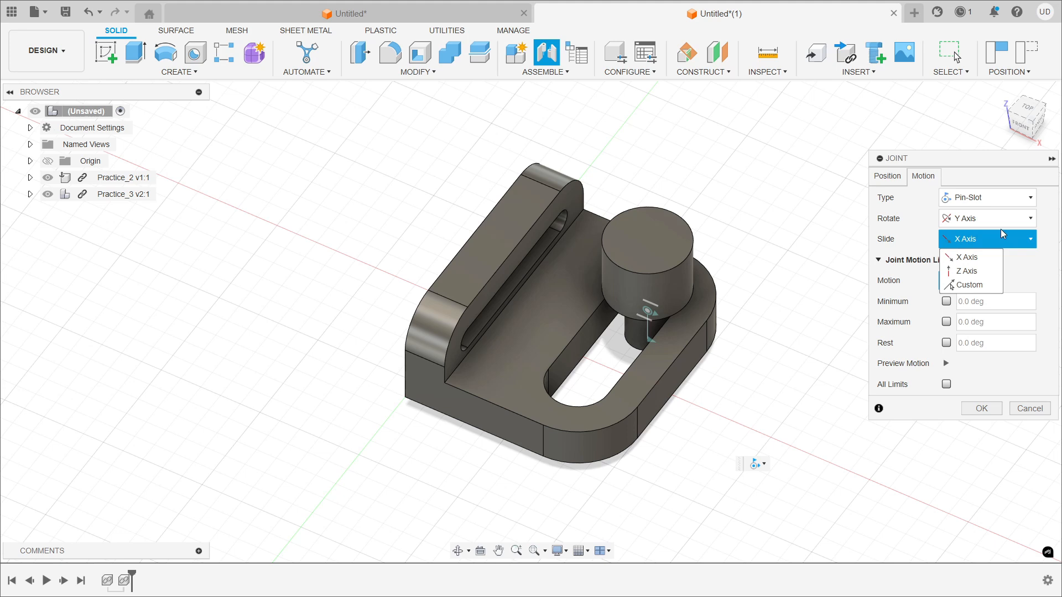
Return the joint's rotation to the Z Axis and its slide direction to the Y Axis
click(1002, 220)
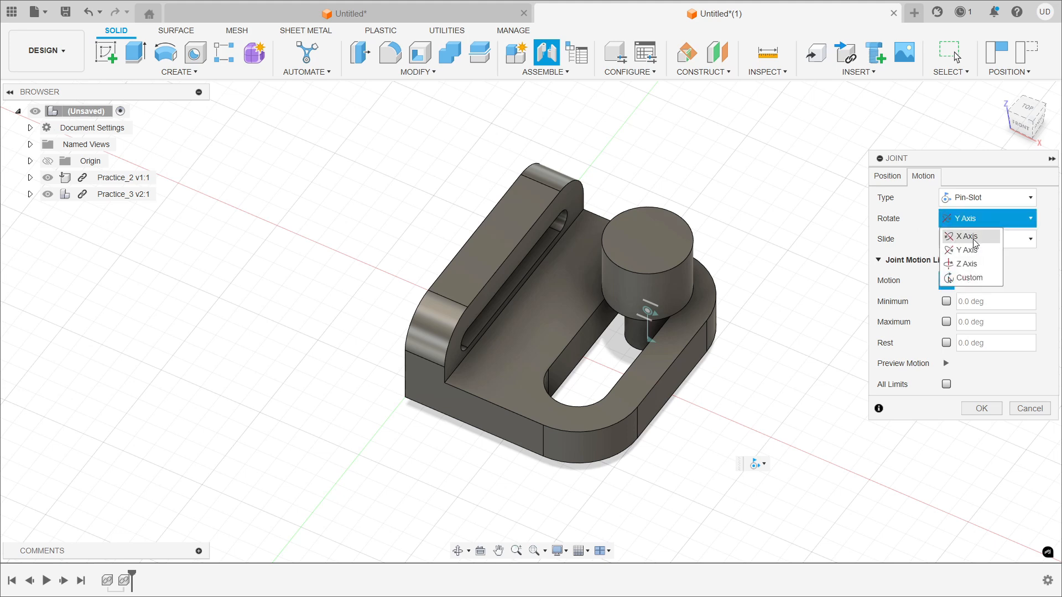
click(978, 265)
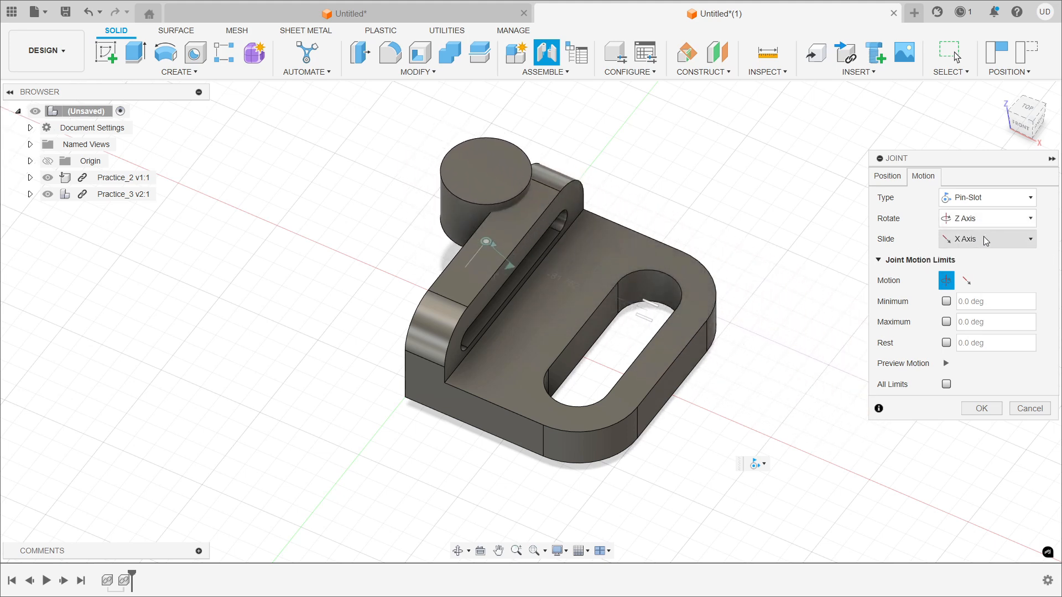
click(980, 239)
click(980, 271)
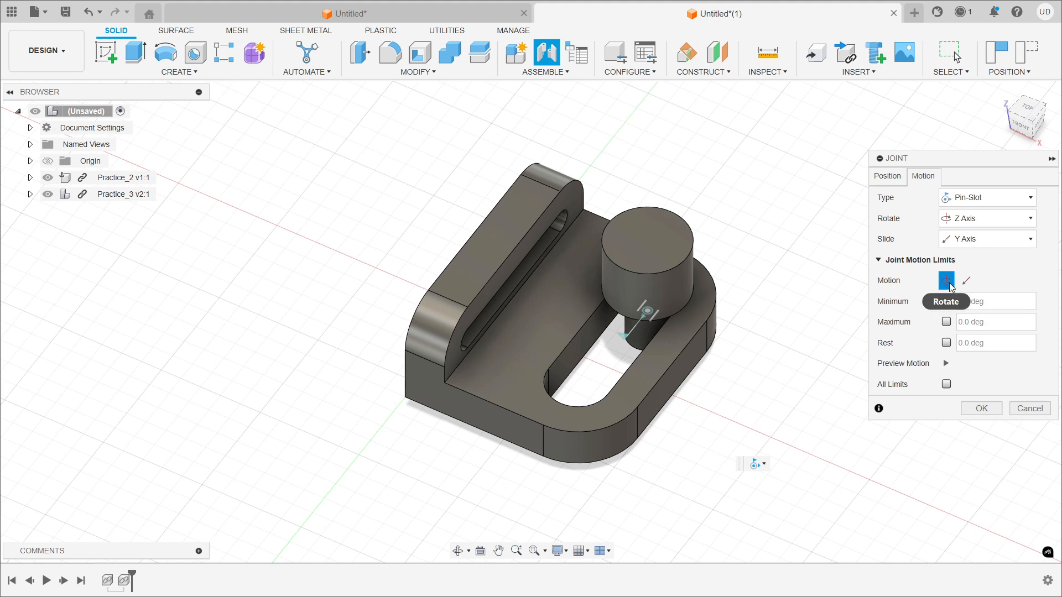
Enable the rotation's minimum, maximum and rest limits, set the minimum to 10 deg and the maximum to 145 deg, and preview them
click(946, 302)
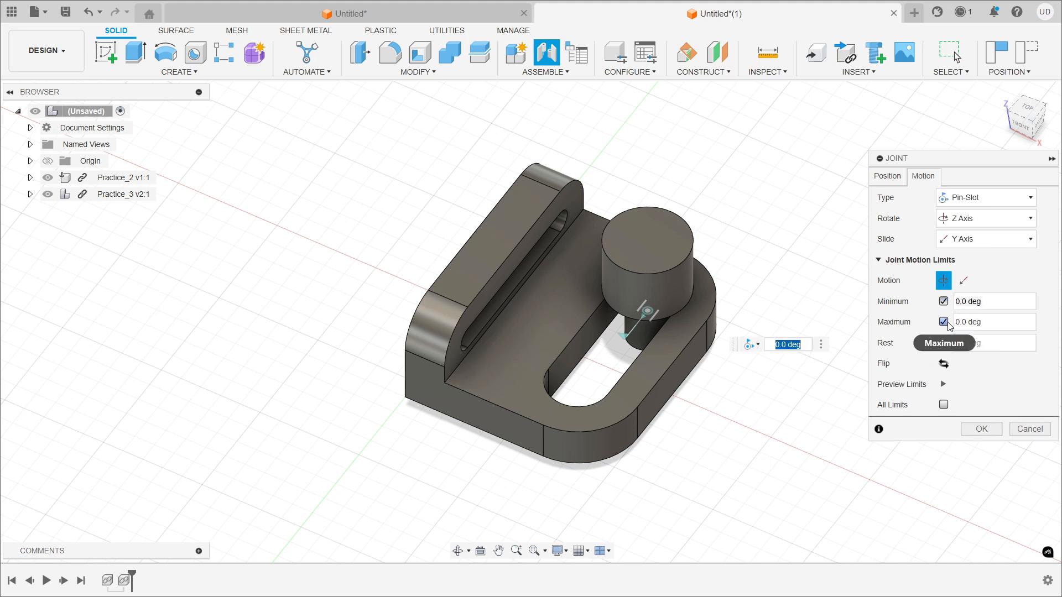
click(944, 322)
click(944, 343)
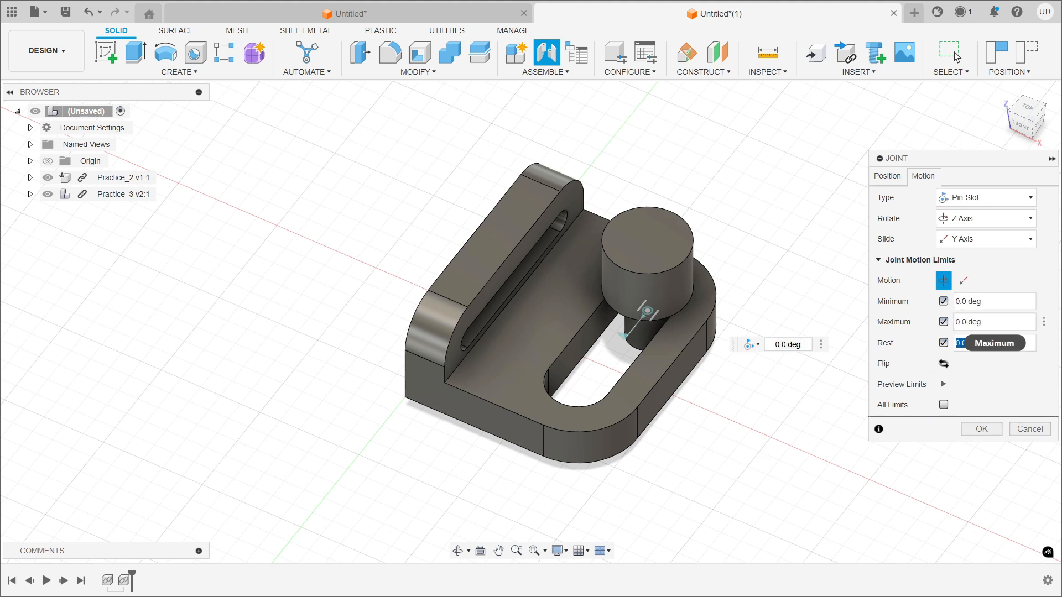
click(1000, 325)
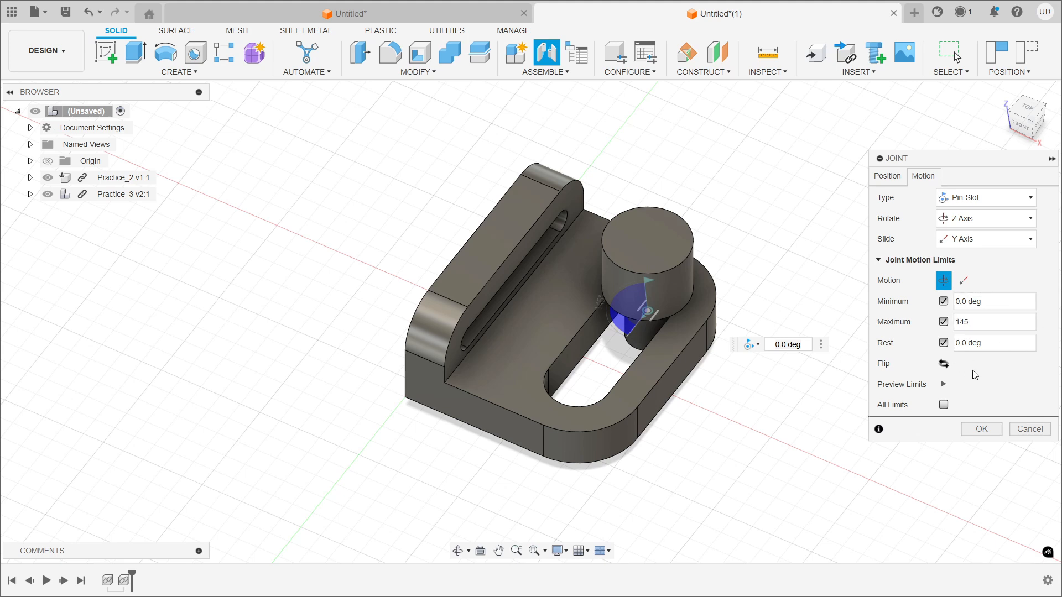
click(994, 304)
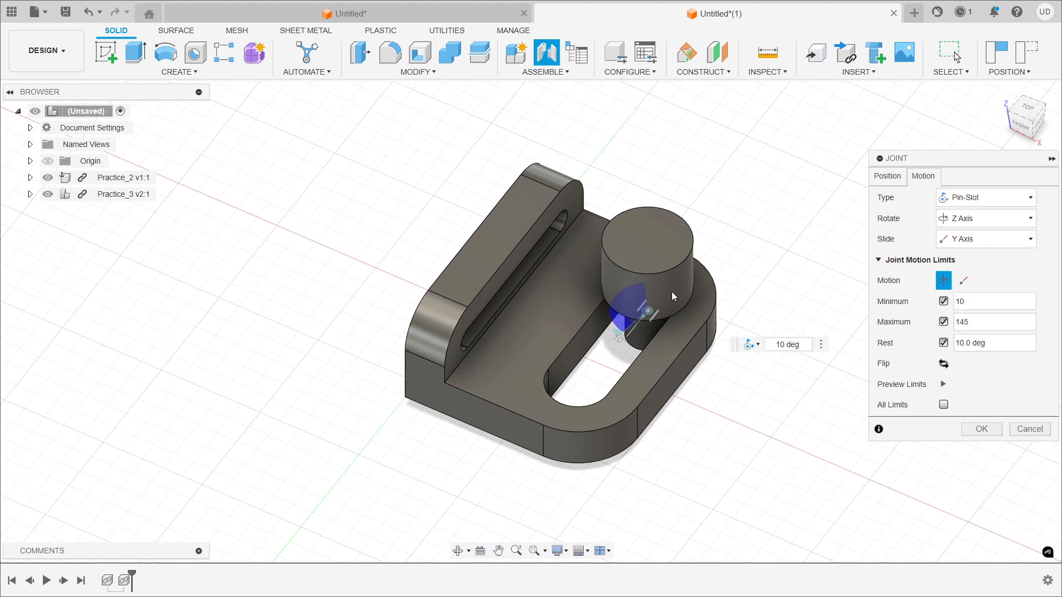
drag(987, 343, 963, 341)
click(948, 389)
Enable minimum, maximum and rest limits for the slide motion, set its maximum to 25 mm, and preview the travel without and with limits
click(969, 278)
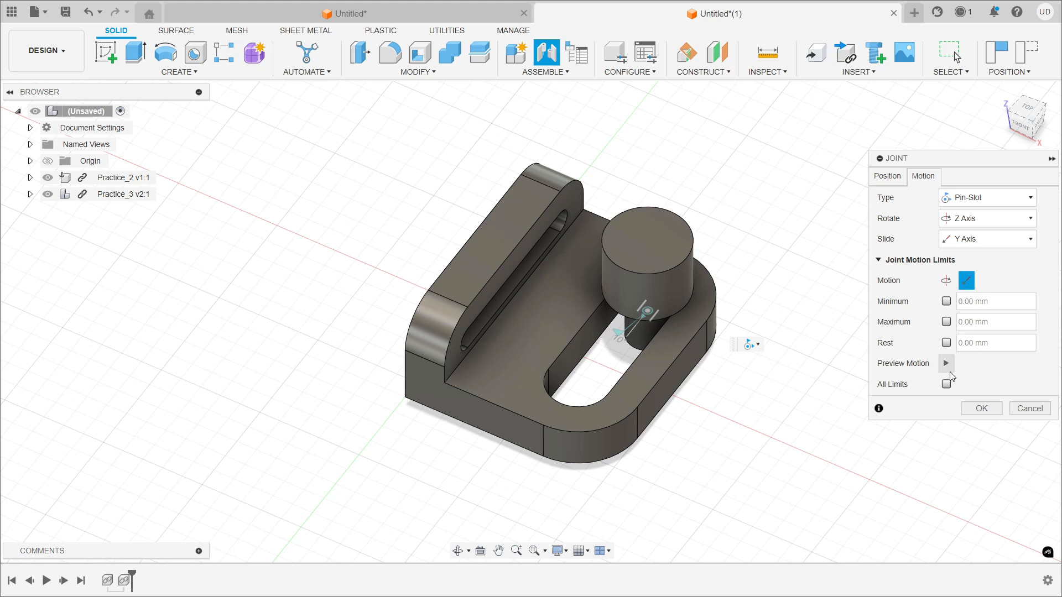
click(946, 364)
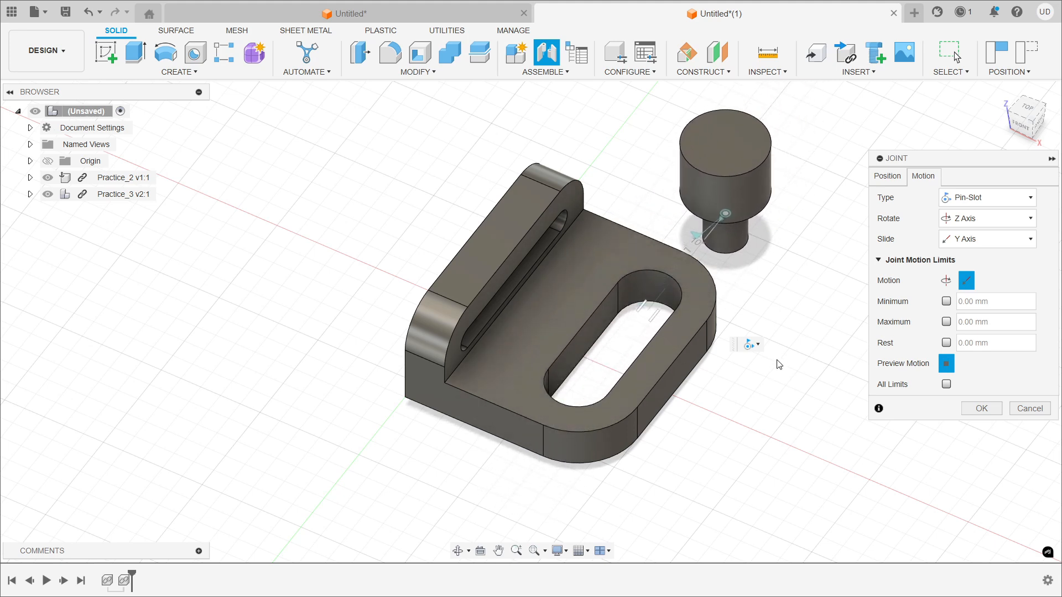
click(947, 364)
click(946, 302)
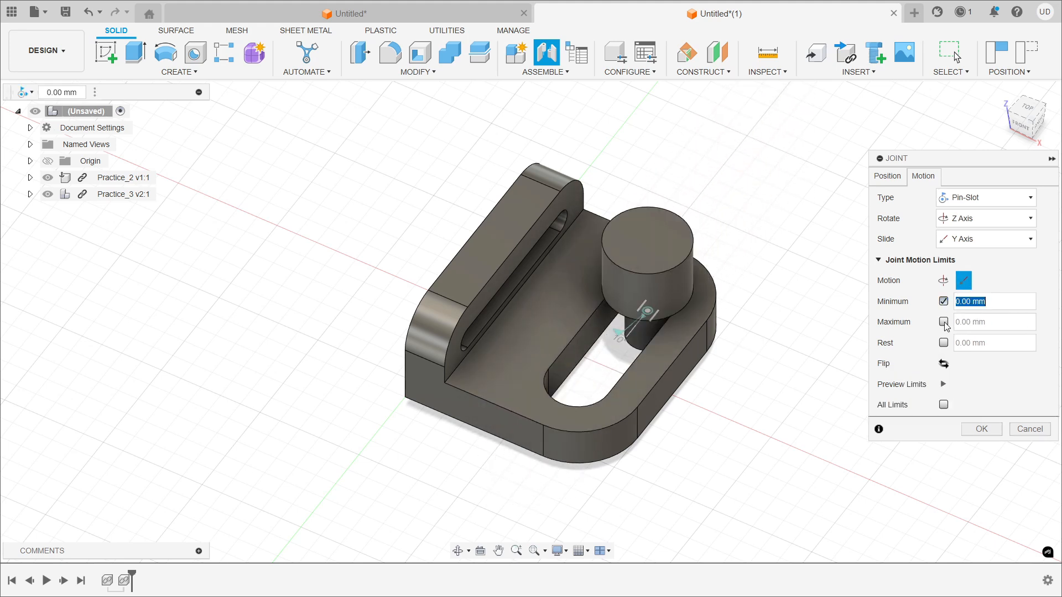
click(946, 322)
click(947, 342)
click(999, 320)
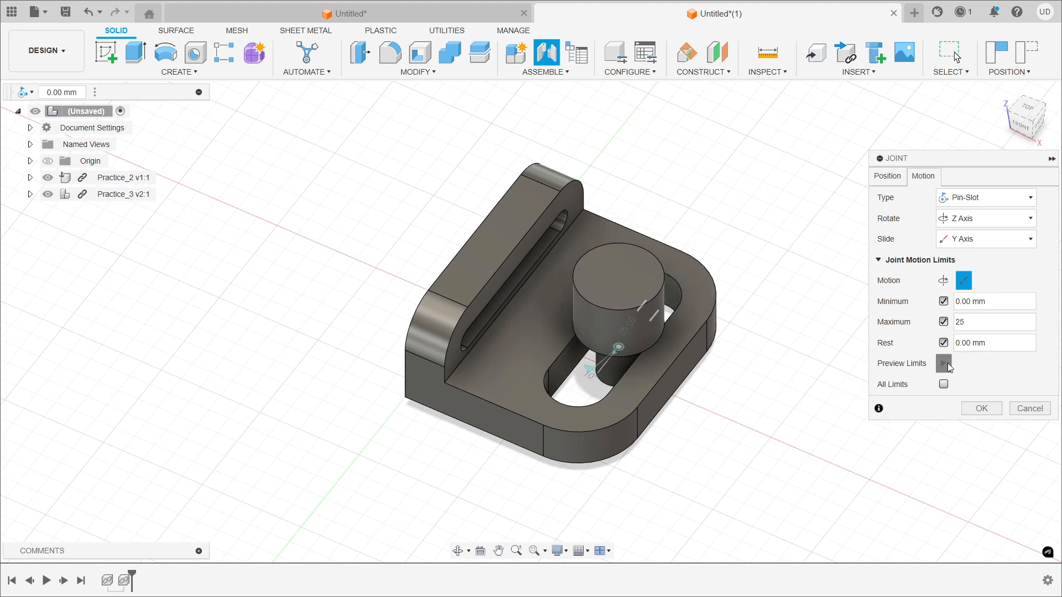
click(943, 363)
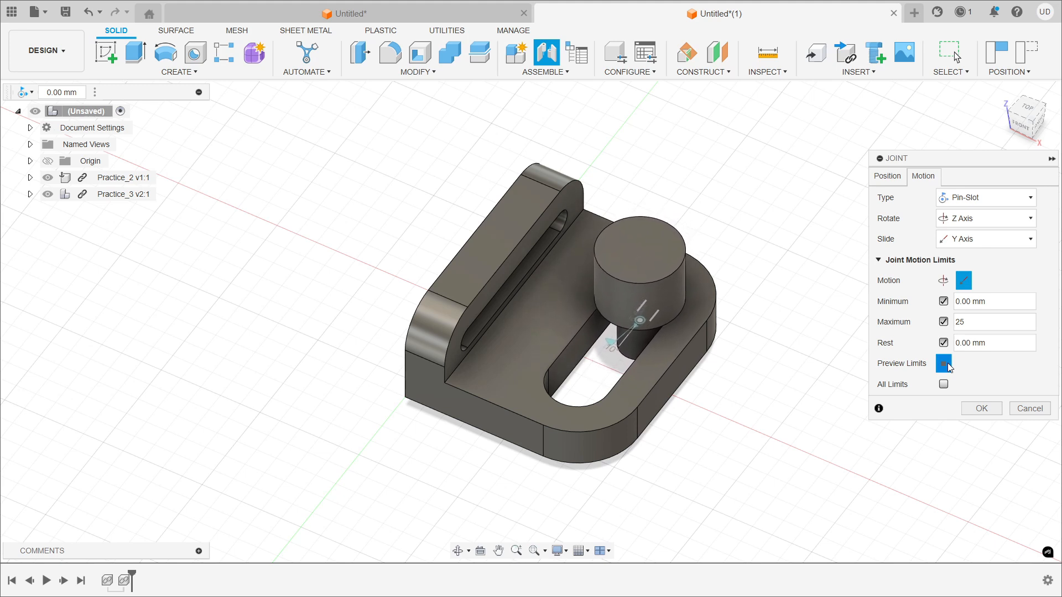
click(948, 363)
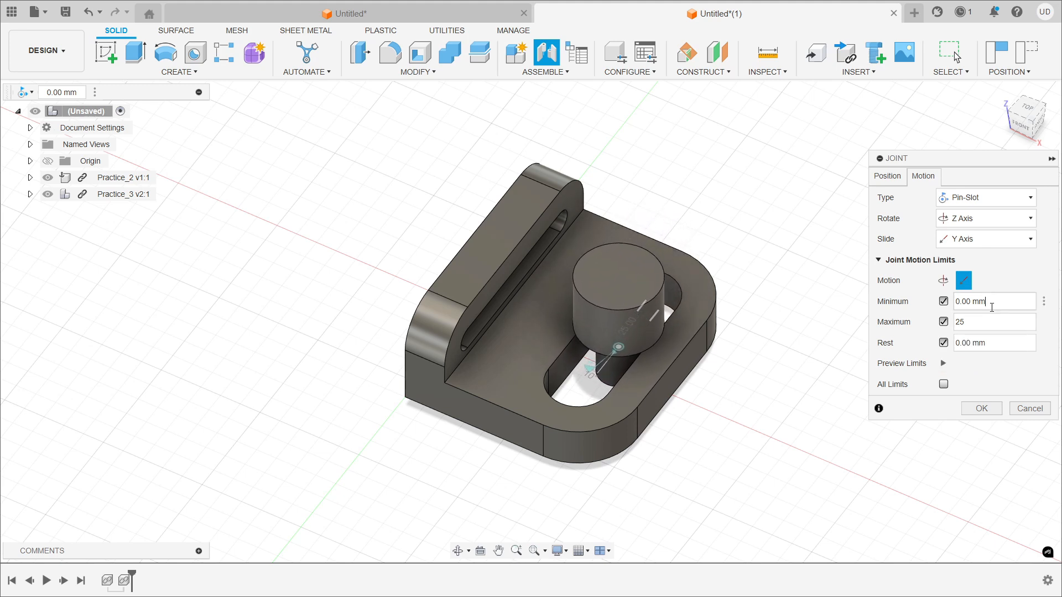
Try 10 mm as the slide motion's minimum limit, and set it back to 0 mm
drag(992, 308, 946, 307)
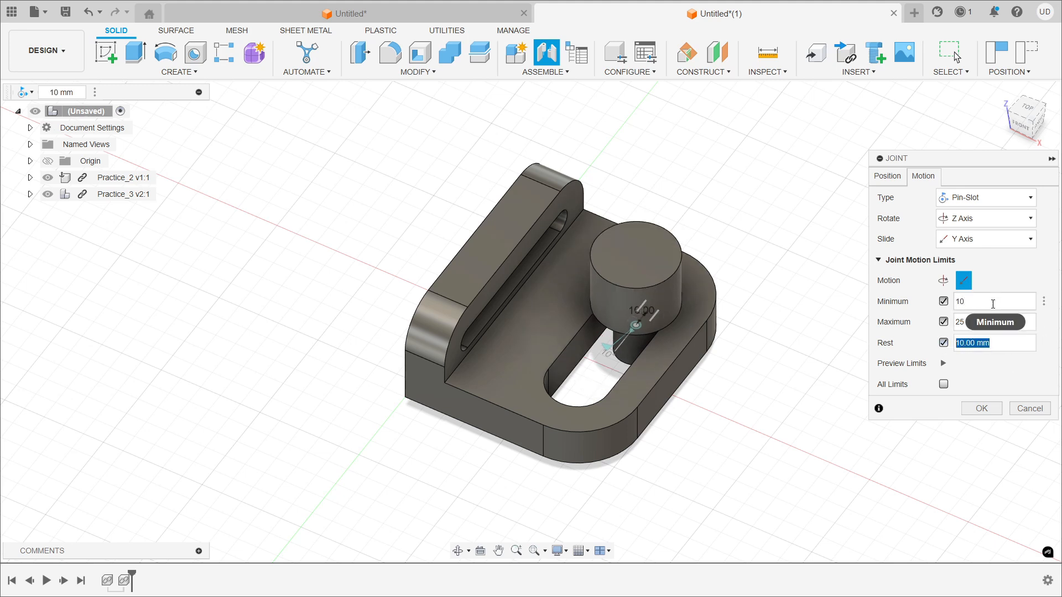
click(993, 305)
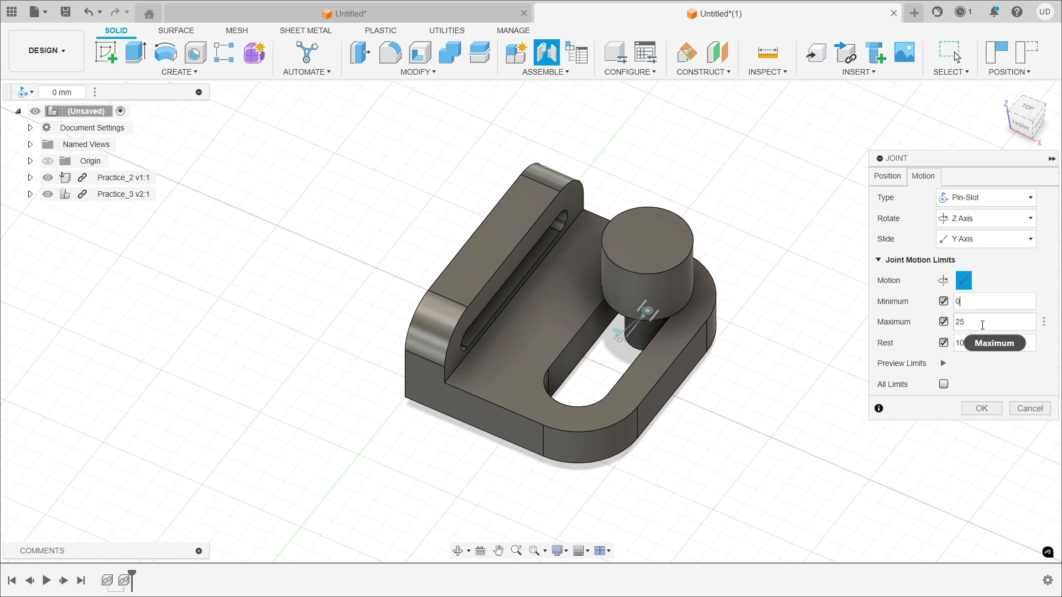
Set the slide motion's maximum limit to 55 mm and preview the pin's travel along the slot with the limits applied
key(Tab)
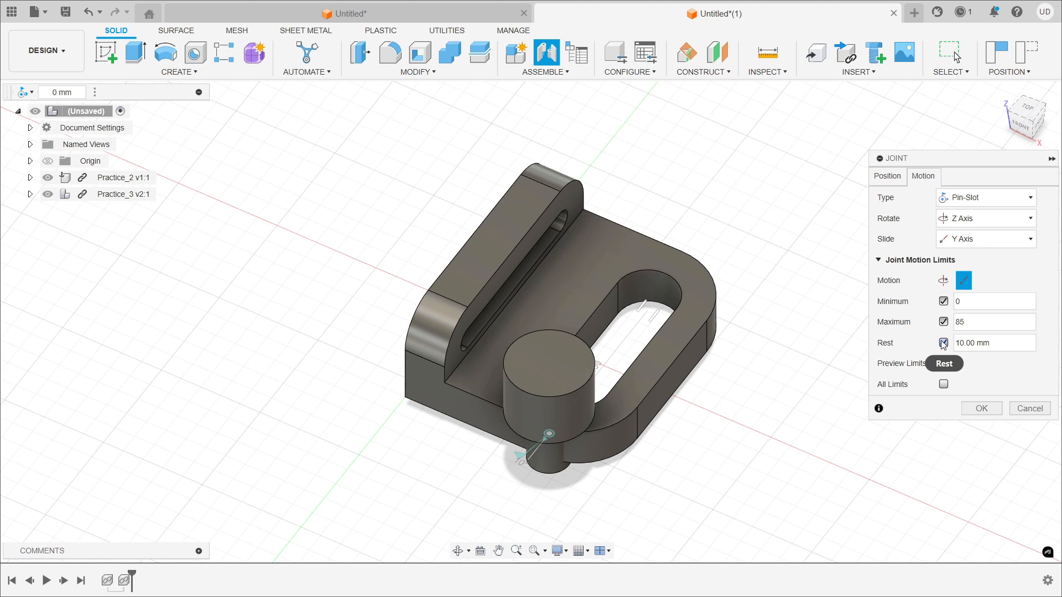
text(75)
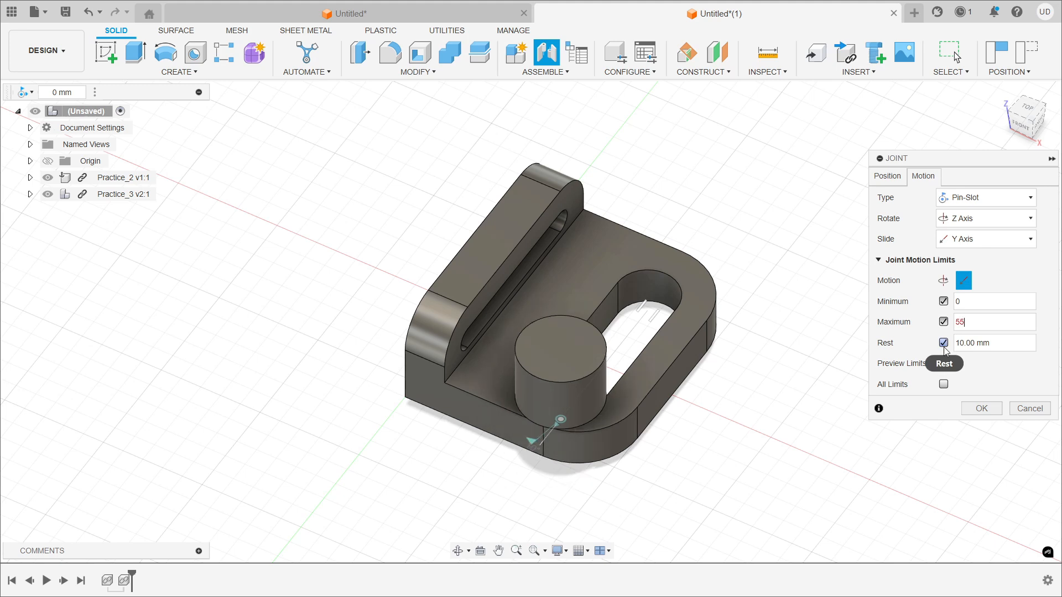
key(Return)
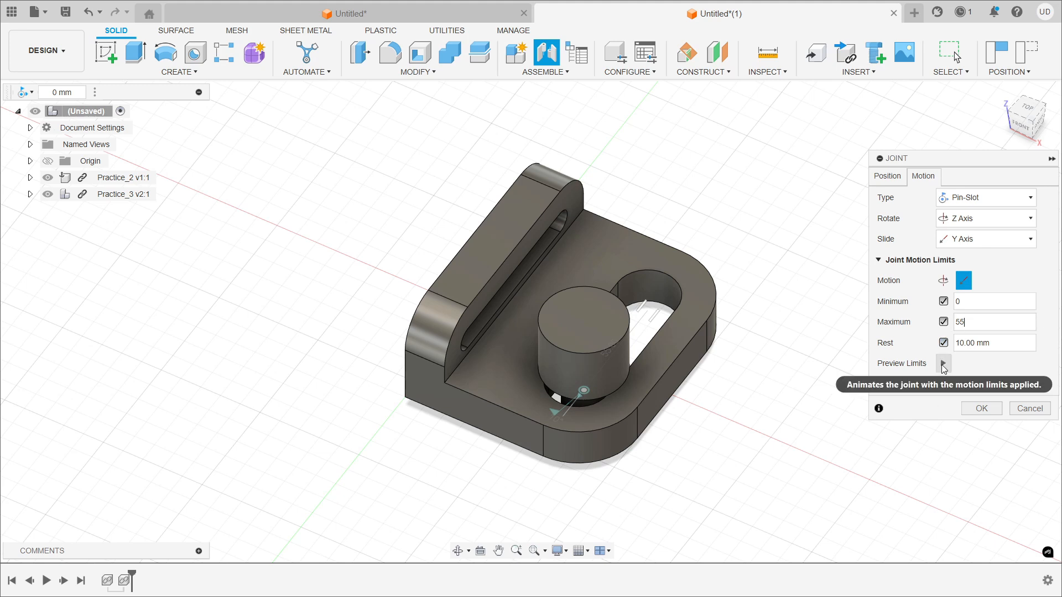
click(943, 363)
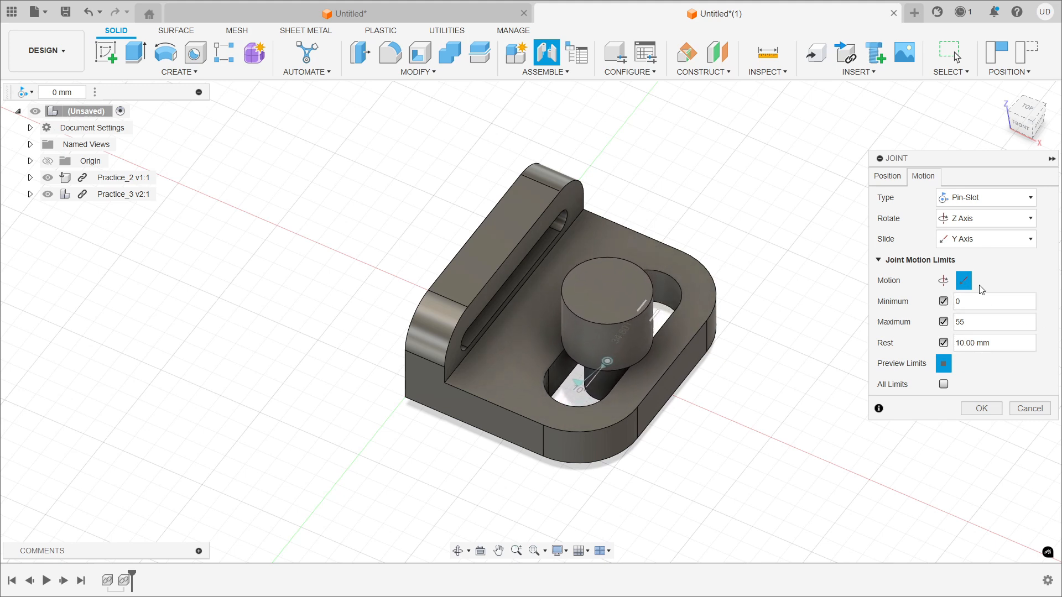
Switch the joint limits to the rotation, enable all limits, and preview the rotation and slide motions together
click(947, 282)
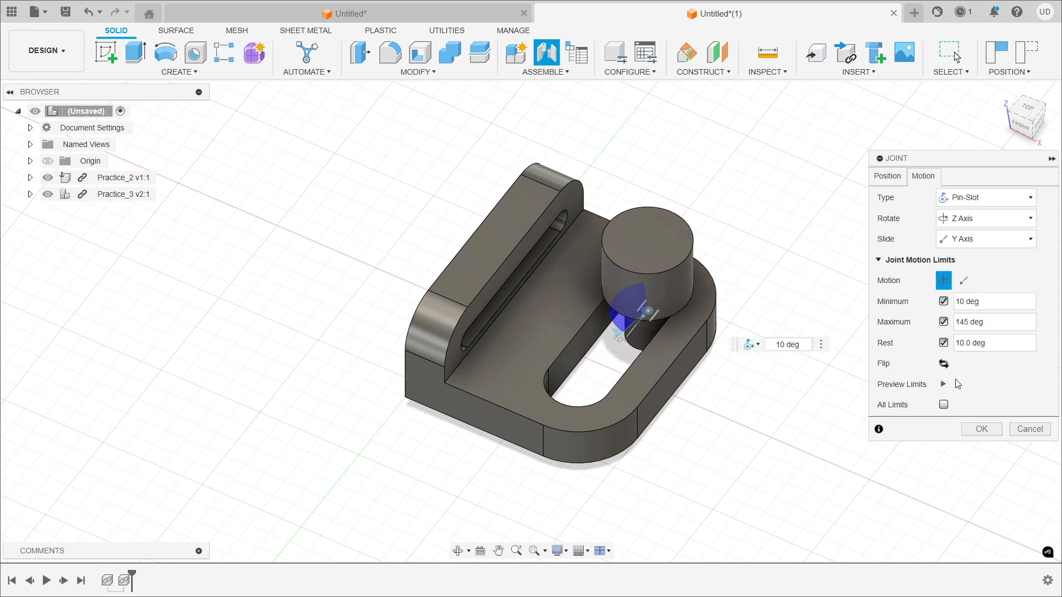
click(944, 405)
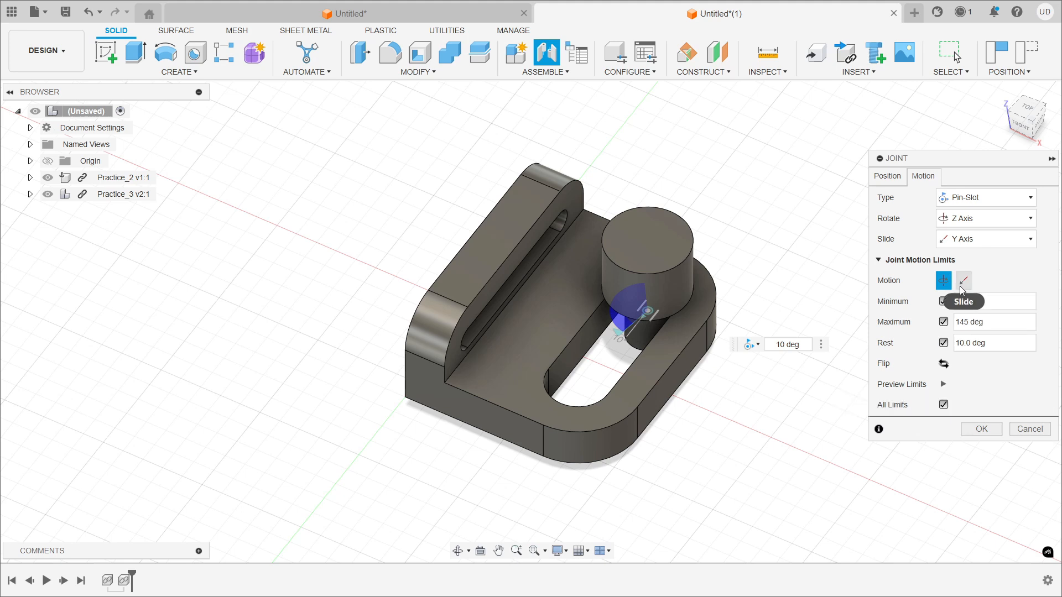
click(949, 388)
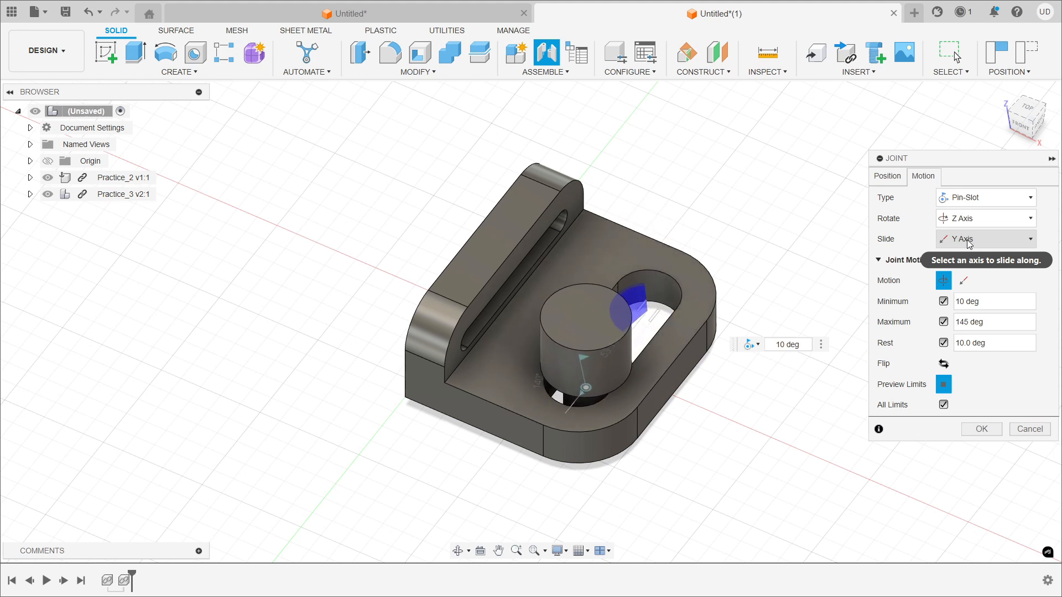
Accept the pin-slot joint and move the pin along the base's slot to test its motion
click(991, 429)
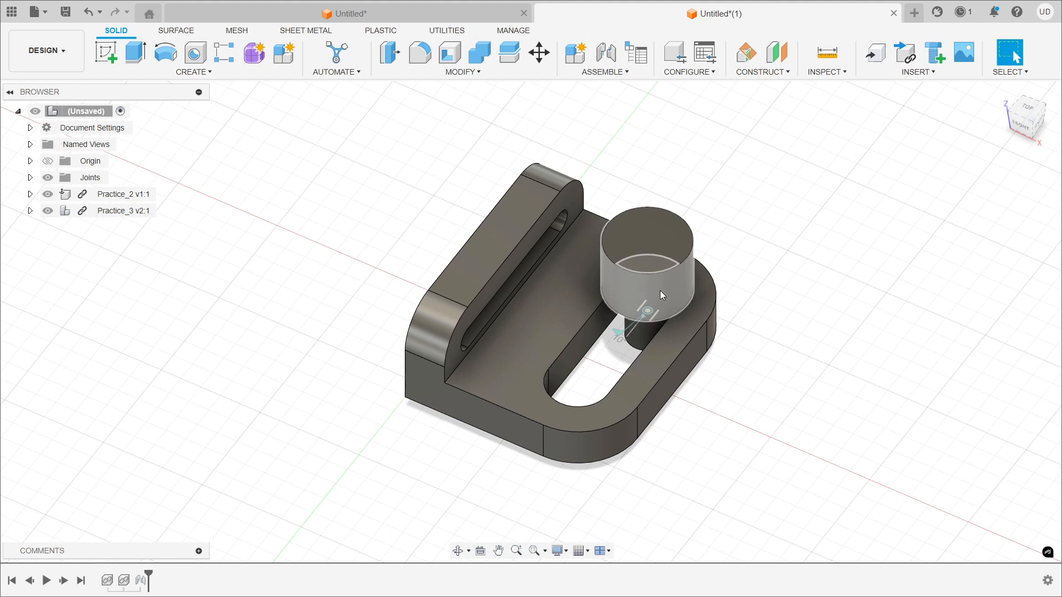
drag(659, 290, 659, 244)
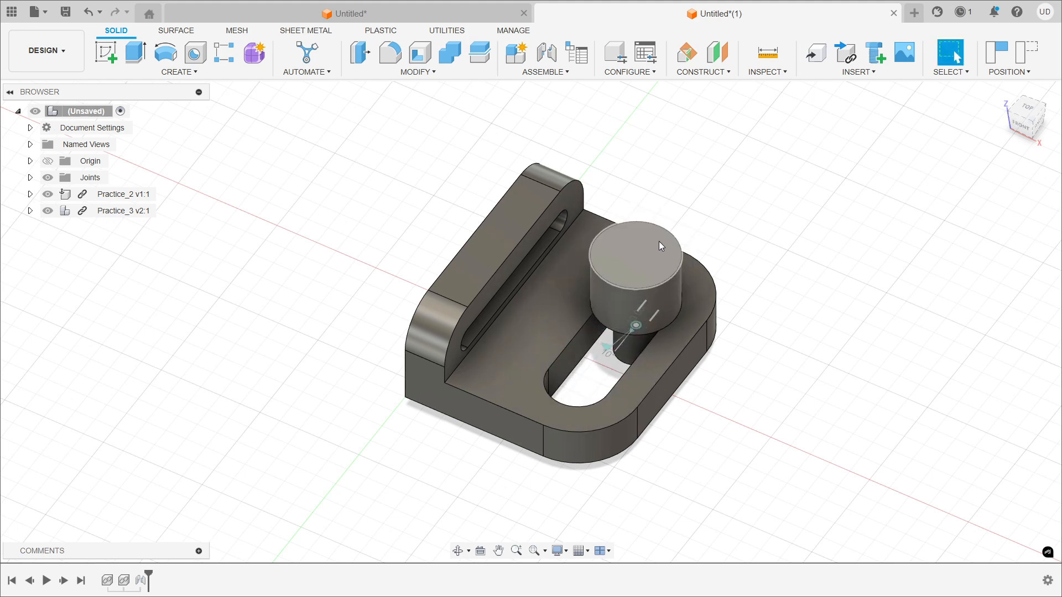